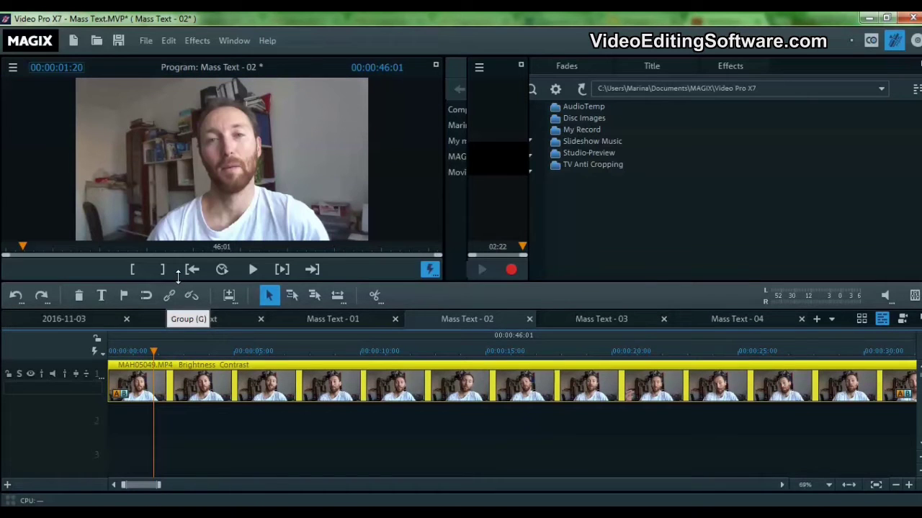
Preview the talking-head clip MAH05049.MP4 by scrubbing through its first few seconds
{"action": "left_click_drag", "start_coordinate": [178, 278], "coordinate": [178, 275]}
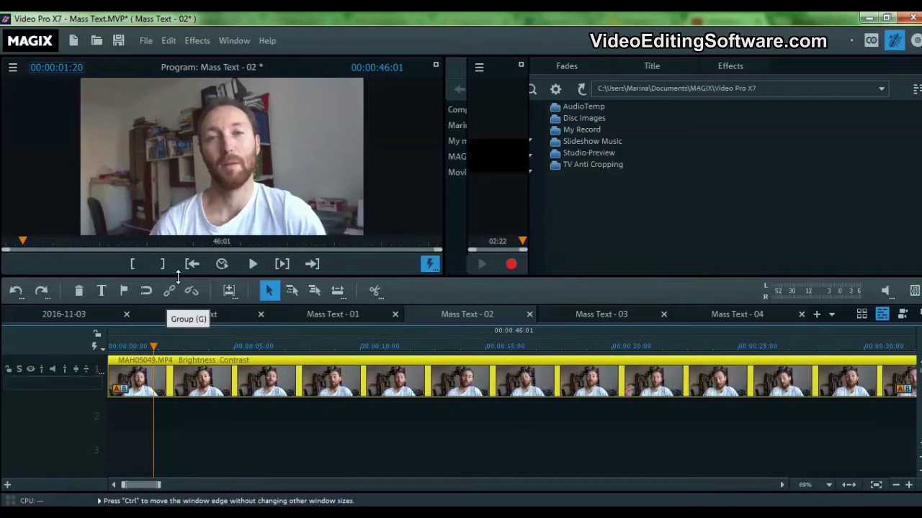
{"action": "left_click_drag", "start_coordinate": [150, 346], "coordinate": [126, 346]}
{"action": "left_click", "coordinate": [243, 347]}
{"action": "scroll", "coordinate": [237, 356], "scroll_direction": "down", "scroll_amount": 2}
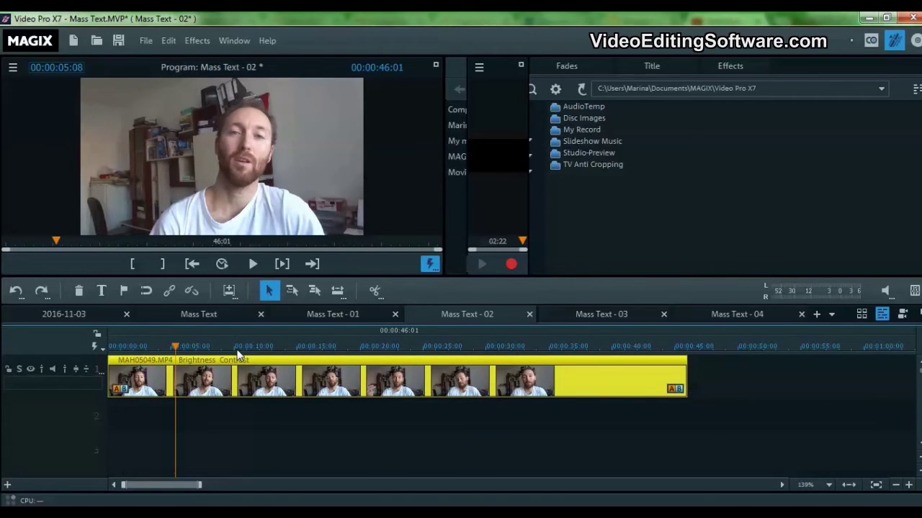
{"action": "left_click_drag", "start_coordinate": [173, 347], "coordinate": [203, 347]}
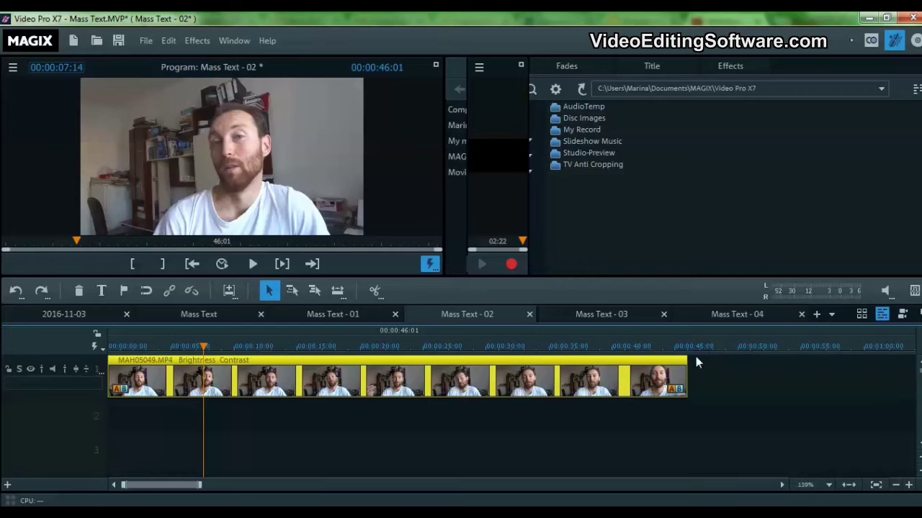
Paste a copy of MAH05049.MP4 onto track 2, aligned with the timeline start
{"action": "left_click", "coordinate": [712, 349]}
{"action": "key", "text": "ctrl+v"}
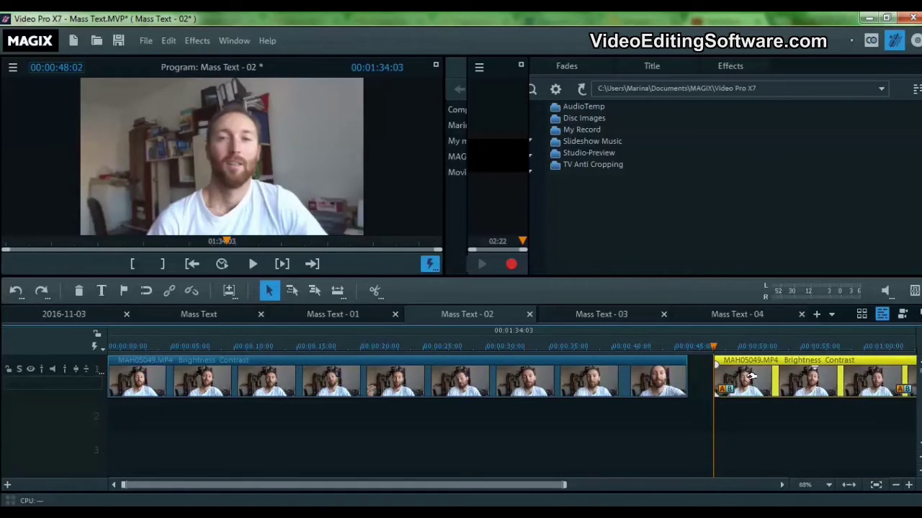
{"action": "left_click_drag", "start_coordinate": [751, 376], "coordinate": [240, 421]}
{"action": "left_click_drag", "start_coordinate": [146, 394], "coordinate": [127, 420]}
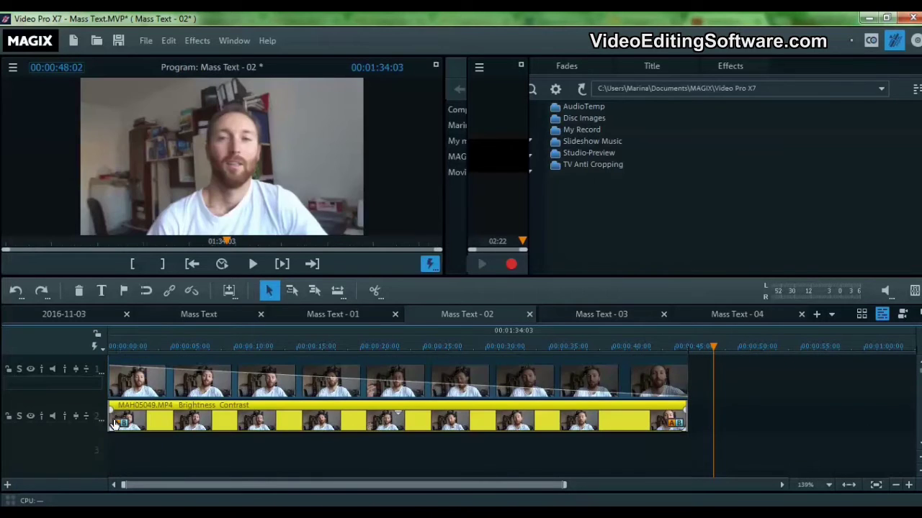
{"action": "left_click", "coordinate": [228, 346]}
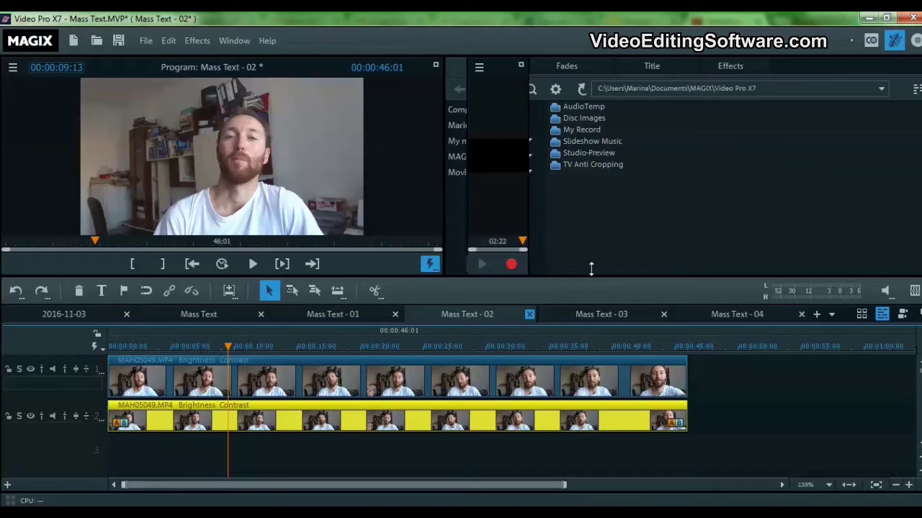
Apply the Sharpness Blur effect to the duplicate clip at 100
{"action": "left_click", "coordinate": [731, 70]}
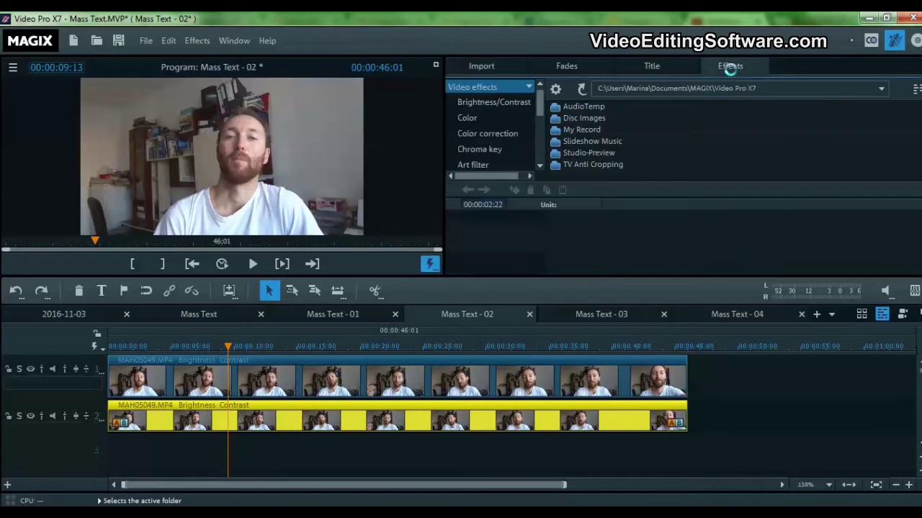
{"action": "left_click_drag", "start_coordinate": [540, 107], "coordinate": [541, 115]}
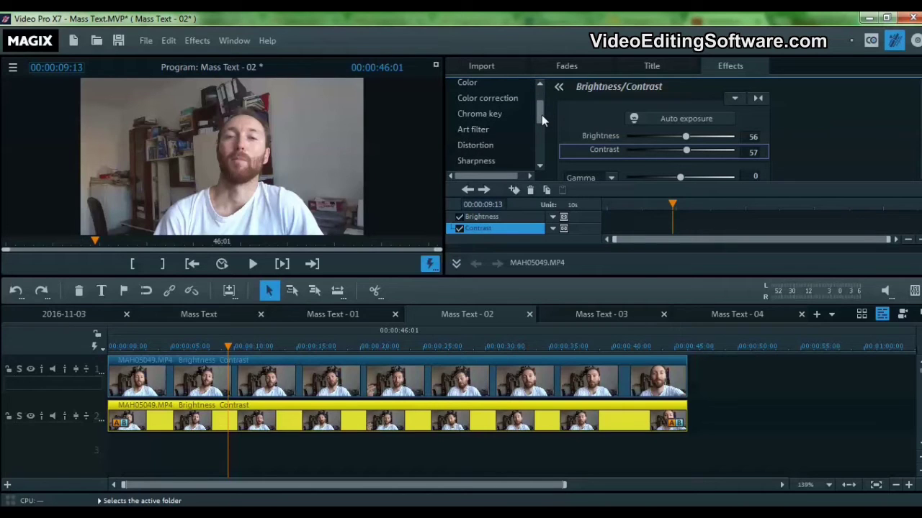
{"action": "left_click", "coordinate": [513, 158]}
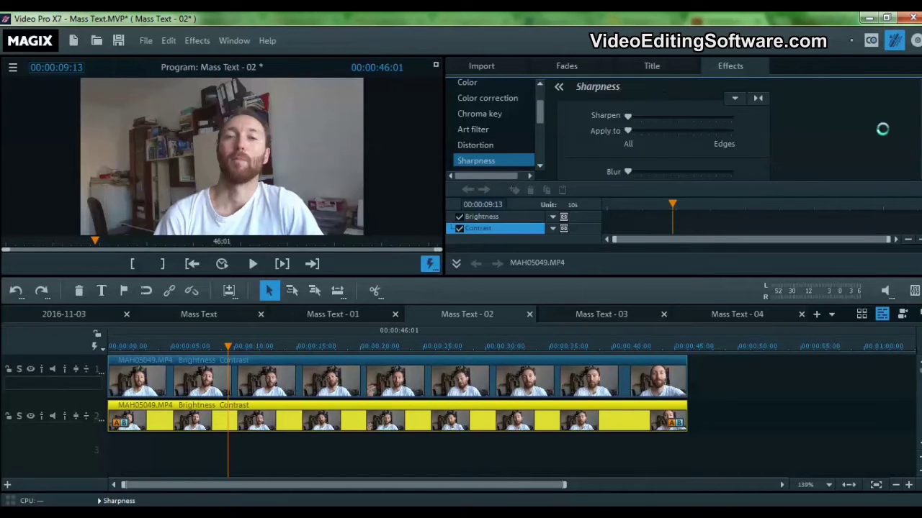
{"action": "scroll", "coordinate": [877, 169], "scroll_direction": "down", "scroll_amount": 3}
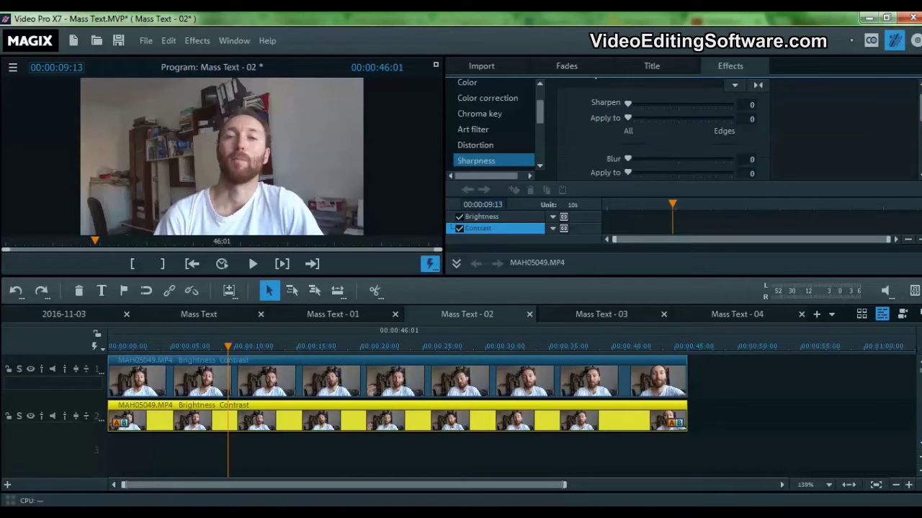
{"action": "scroll", "coordinate": [666, 127], "scroll_direction": "up", "scroll_amount": 1}
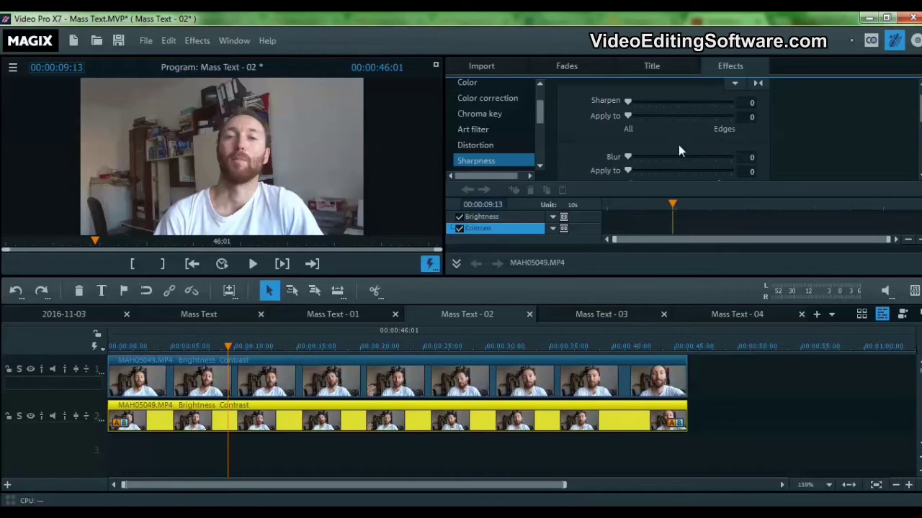
{"action": "left_click_drag", "start_coordinate": [628, 156], "coordinate": [735, 154]}
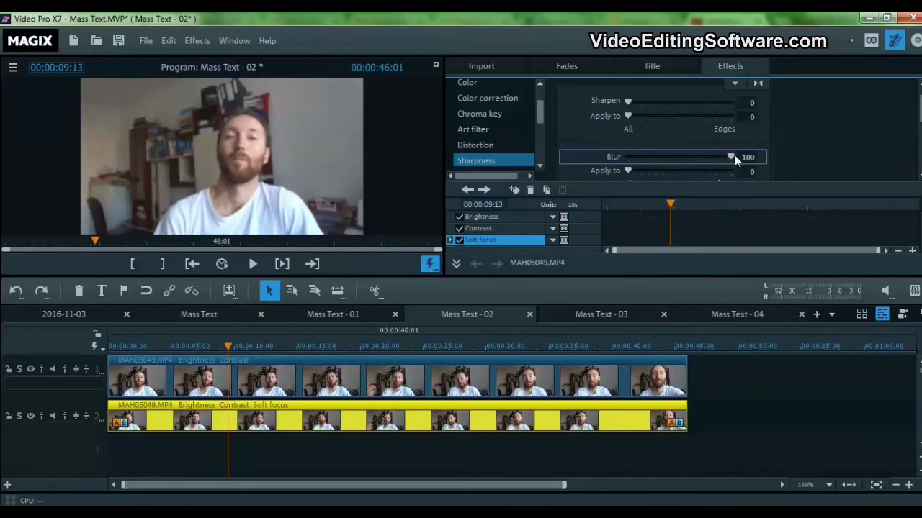
Add Artistic blur to the duplicate and raise it to 68
{"action": "scroll", "coordinate": [662, 130], "scroll_direction": "down", "scroll_amount": 2}
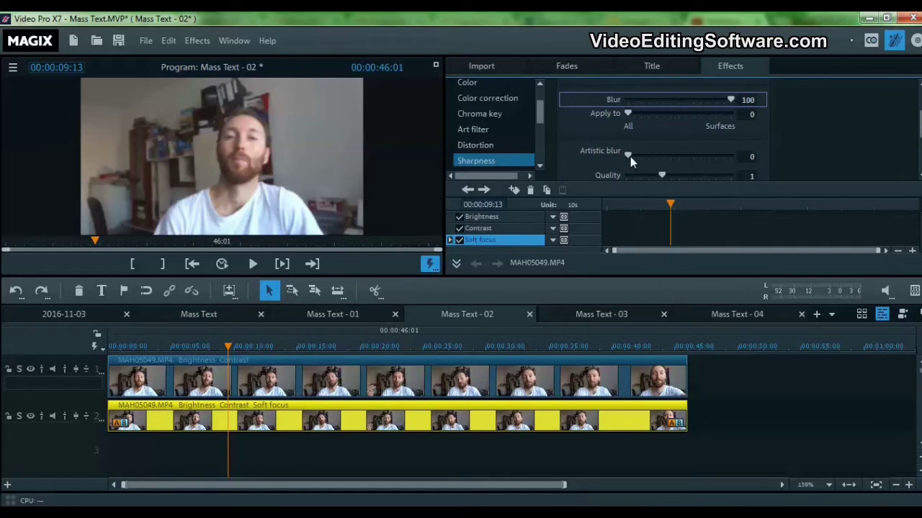
{"action": "left_click", "coordinate": [627, 156]}
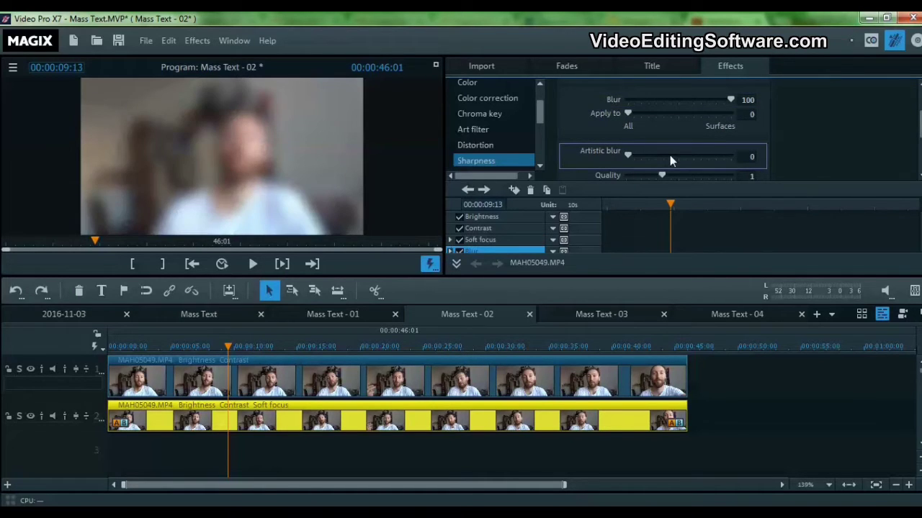
{"action": "left_click_drag", "start_coordinate": [669, 155], "coordinate": [700, 162]}
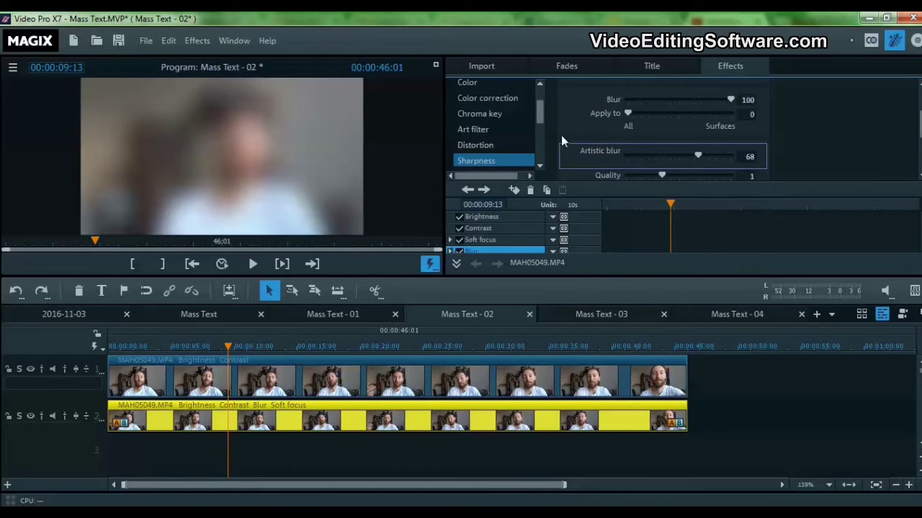
{"action": "mouse_move", "coordinate": [541, 110]}
{"action": "left_mouse_down"}
{"action": "mouse_move", "coordinate": [547, 90]}
{"action": "mouse_move", "coordinate": [542, 126]}
{"action": "left_mouse_up"}
Open the blurred clip's Section effect under Movement effects and set Keep proportions to Free proportions
{"action": "left_click", "coordinate": [525, 136]}
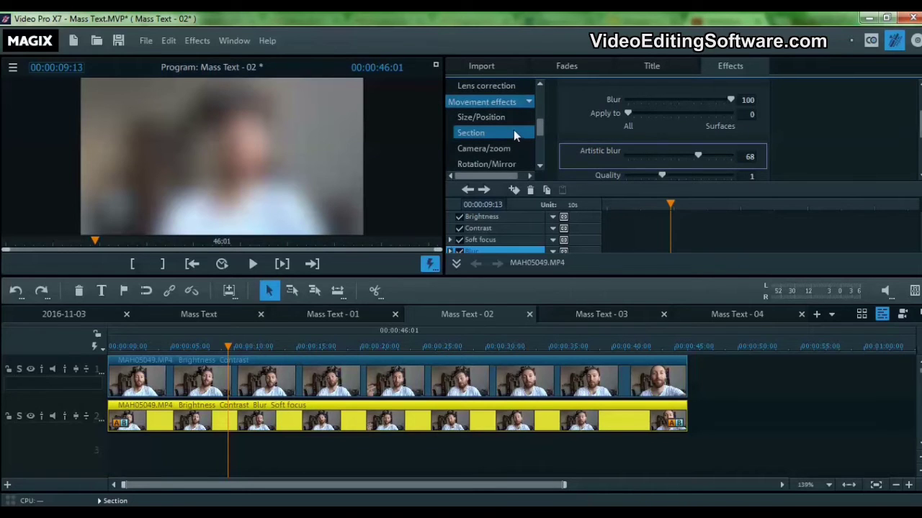
{"action": "left_click", "coordinate": [514, 133]}
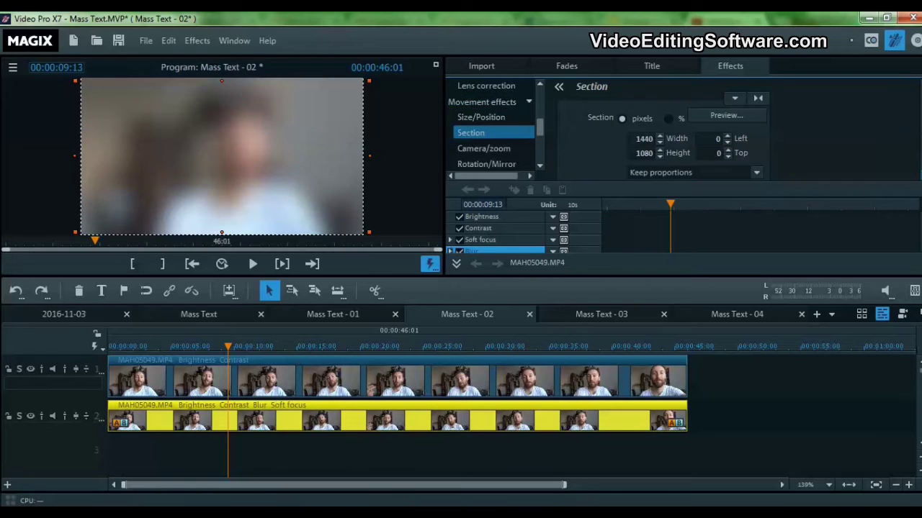
{"action": "scroll", "coordinate": [662, 130], "scroll_direction": "down", "scroll_amount": 1}
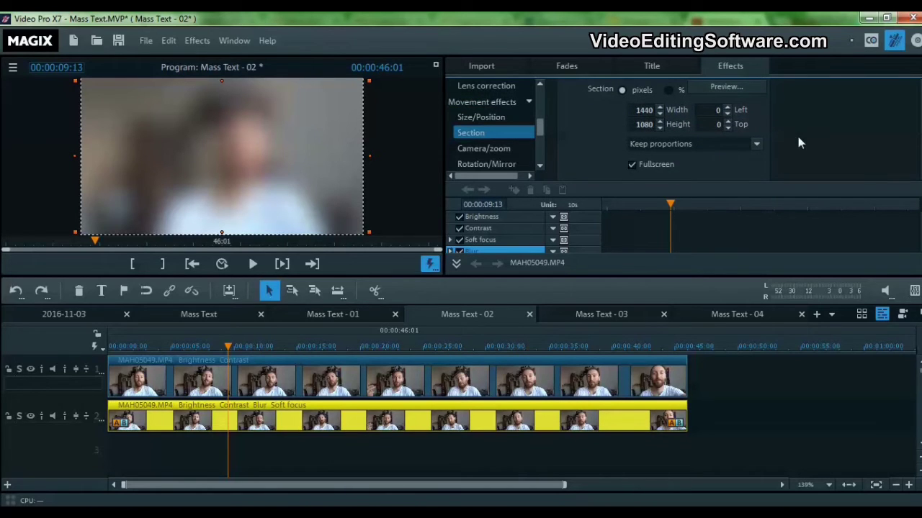
{"action": "left_click", "coordinate": [756, 144]}
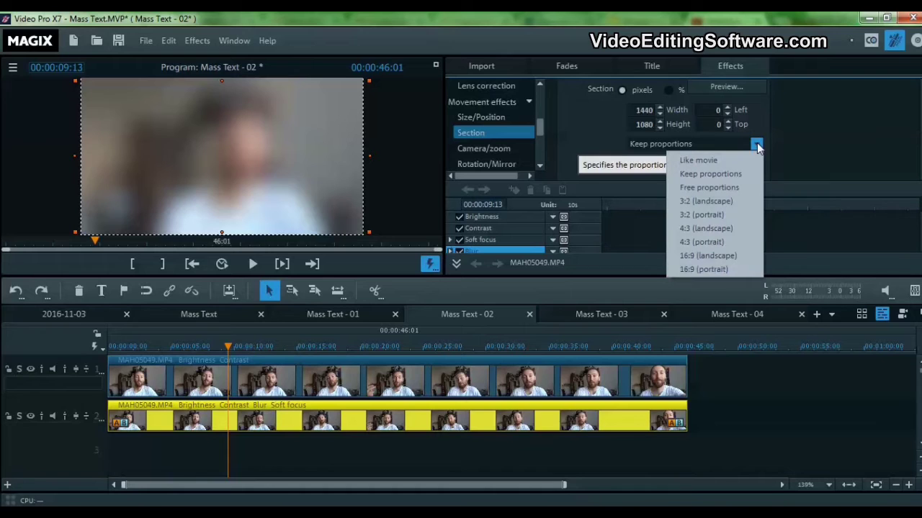
{"action": "left_click", "coordinate": [741, 187]}
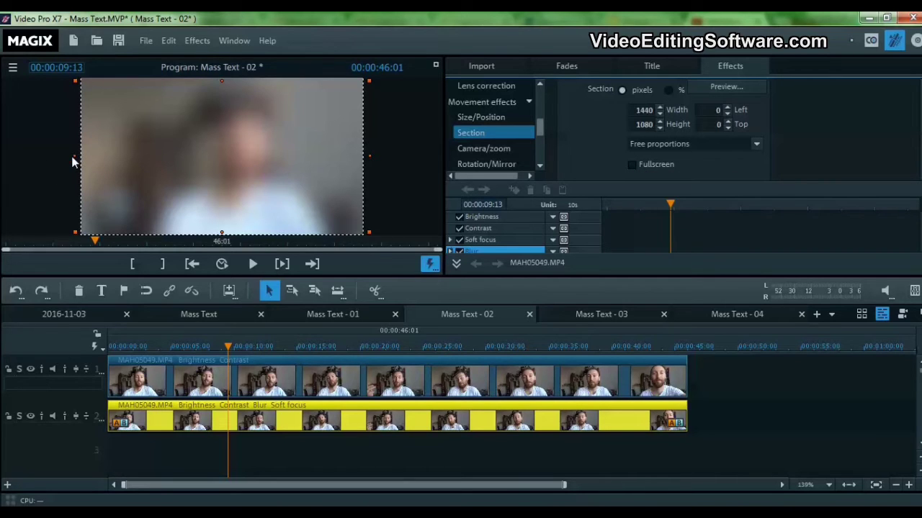
Crop the left, right, bottom and top edges of the Section frame in around the speaker's head
{"action": "left_click_drag", "start_coordinate": [73, 155], "coordinate": [204, 152]}
{"action": "left_click_drag", "start_coordinate": [369, 156], "coordinate": [273, 151]}
{"action": "left_click_drag", "start_coordinate": [236, 227], "coordinate": [236, 180]}
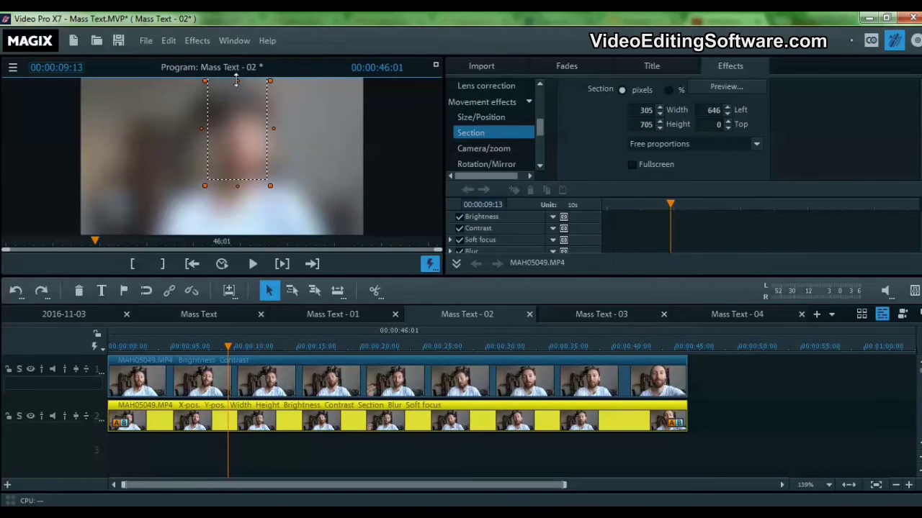
{"action": "left_click_drag", "start_coordinate": [236, 81], "coordinate": [236, 98]}
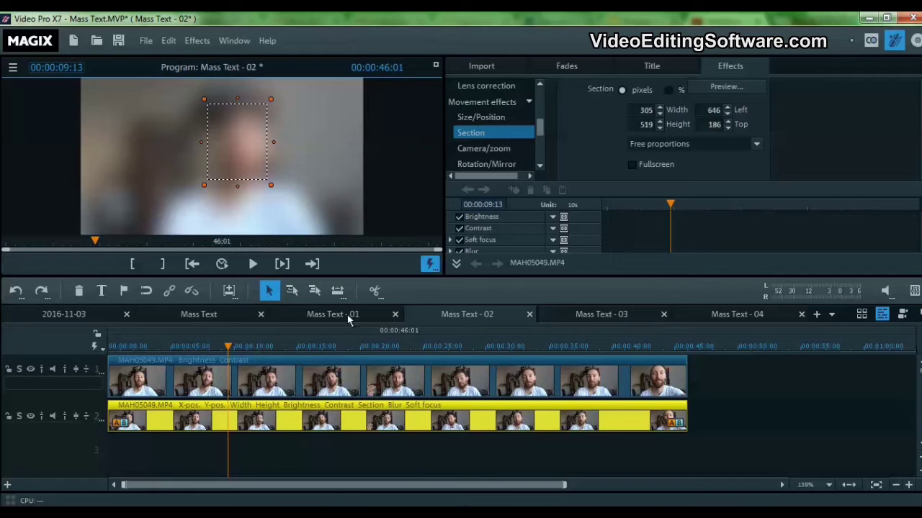
Check the blur, then refine the crop to 356×603 at Left 646, Top 171
{"action": "left_click", "coordinate": [404, 450]}
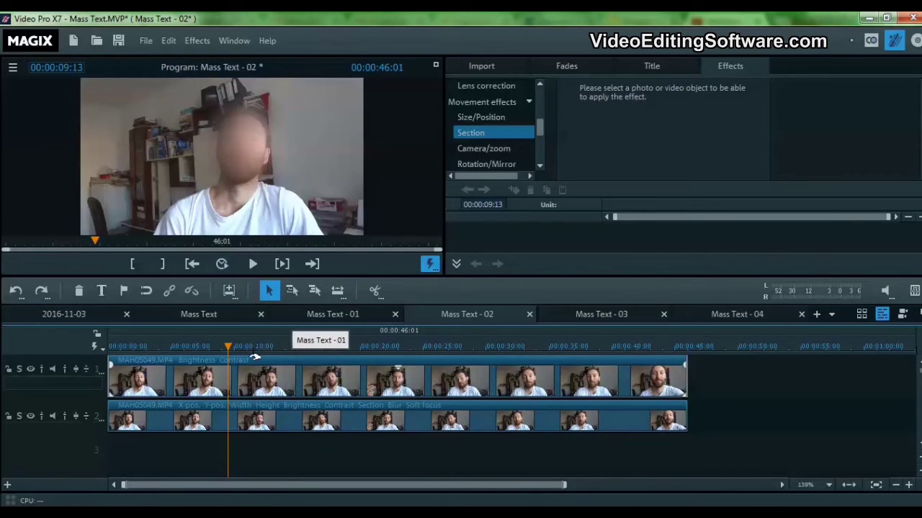
{"action": "left_click", "coordinate": [259, 421]}
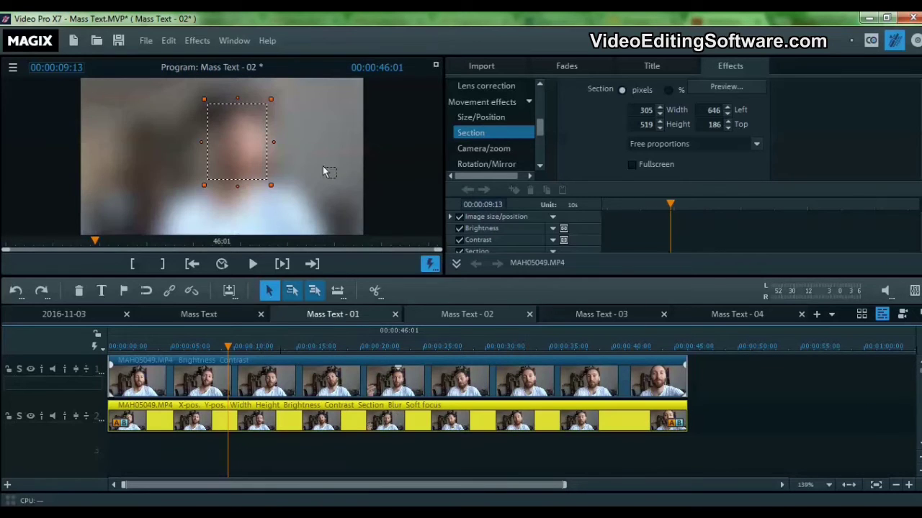
{"action": "left_click_drag", "start_coordinate": [275, 141], "coordinate": [283, 141]}
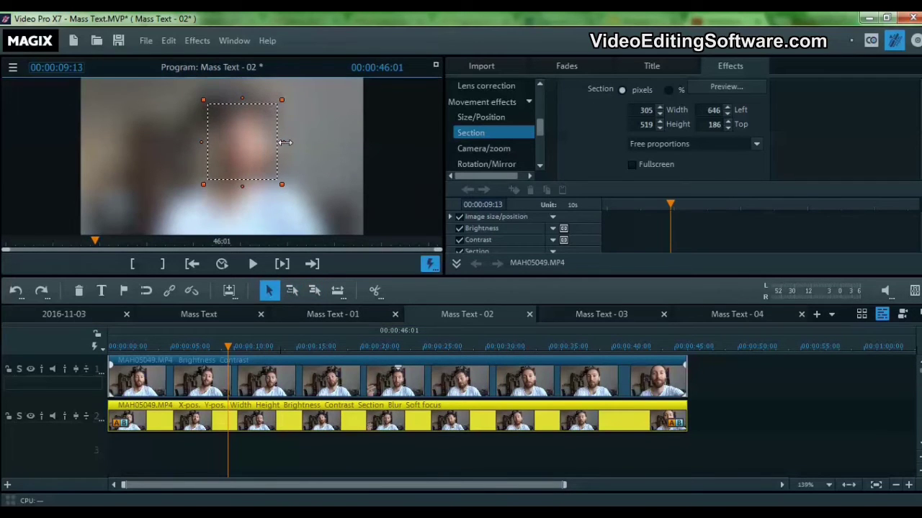
{"action": "left_click_drag", "start_coordinate": [243, 184], "coordinate": [243, 196]}
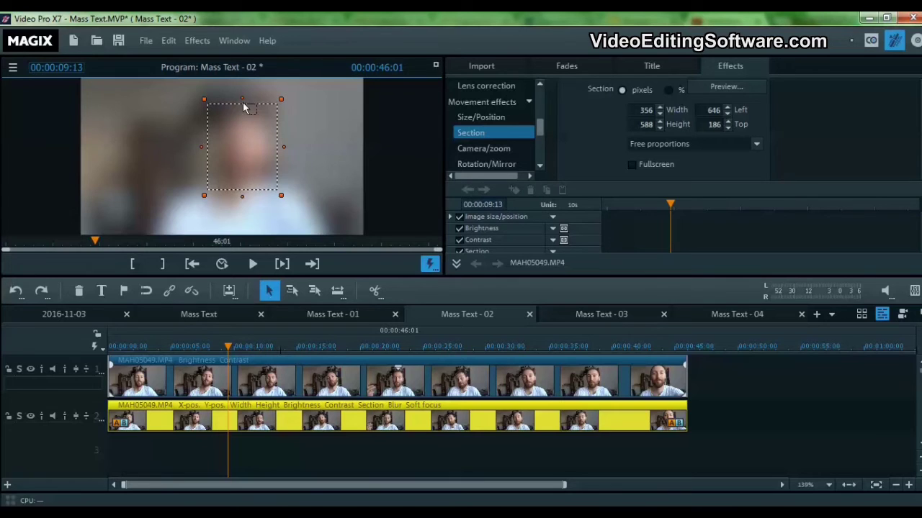
{"action": "left_click_drag", "start_coordinate": [242, 98], "coordinate": [242, 95]}
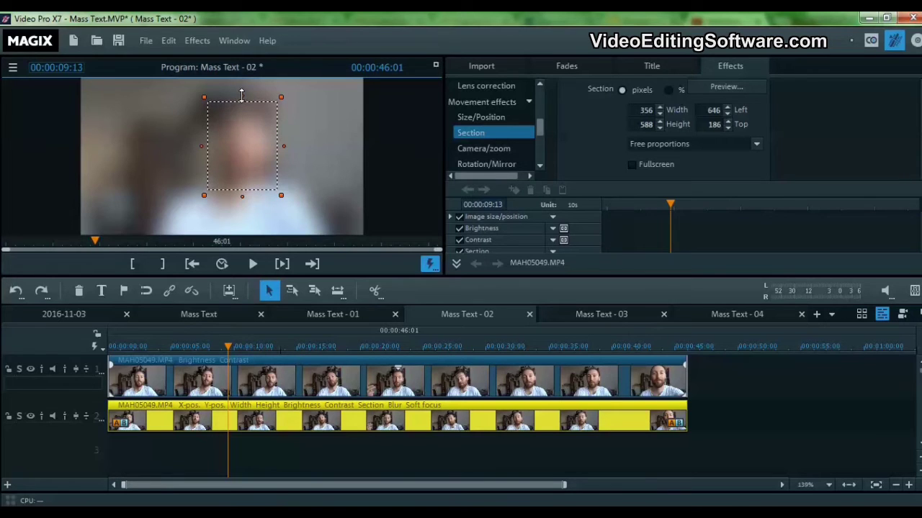
Deselect the duplicate and scrub back to 00:00:00:00, checking the face stays blurred
{"action": "left_click", "coordinate": [382, 446]}
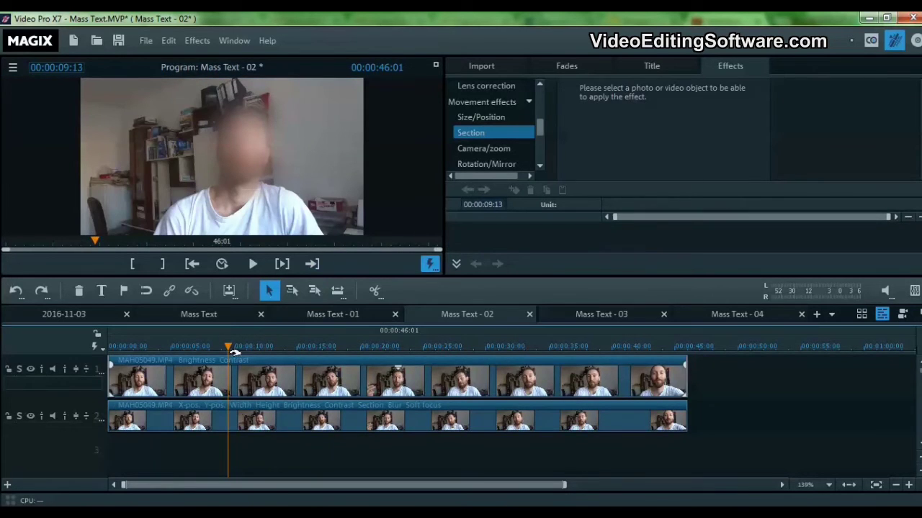
{"action": "left_click_drag", "start_coordinate": [232, 344], "coordinate": [645, 358]}
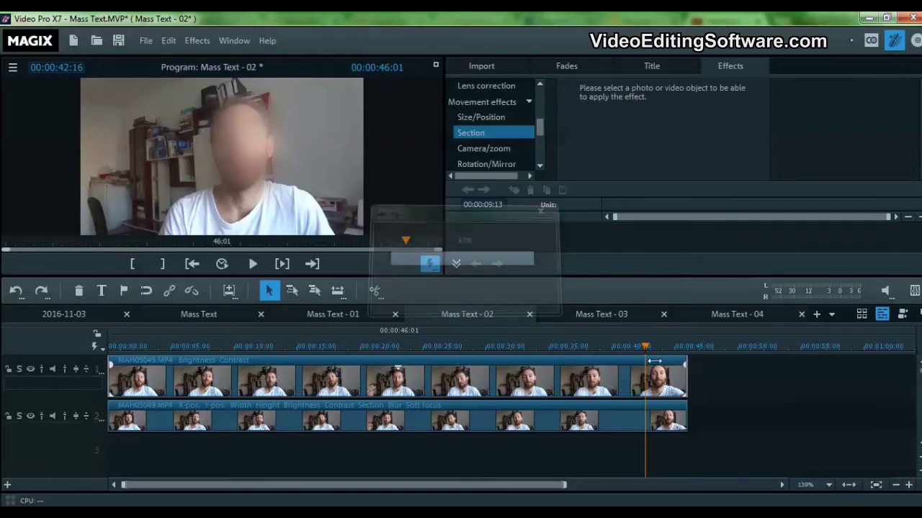
{"action": "left_click", "coordinate": [644, 347]}
{"action": "left_click", "coordinate": [238, 347]}
{"action": "left_click", "coordinate": [211, 346]}
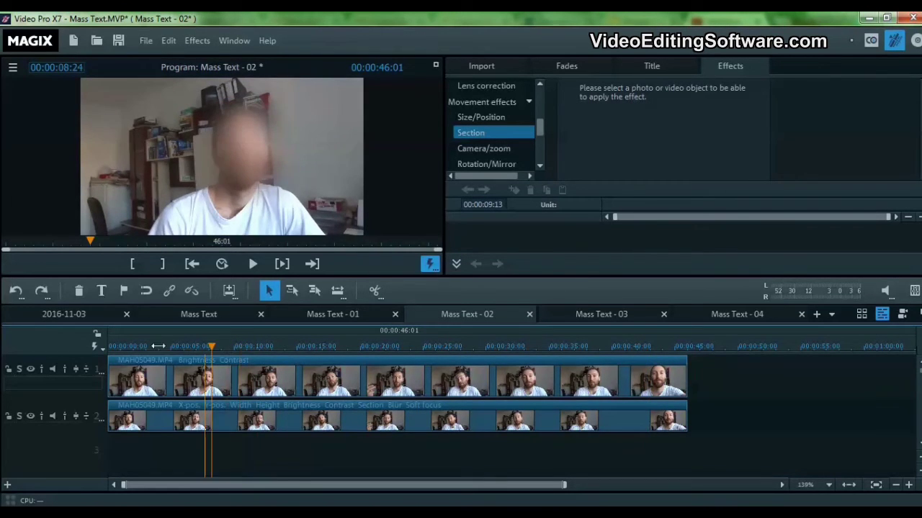
{"action": "left_click_drag", "start_coordinate": [158, 346], "coordinate": [58, 347]}
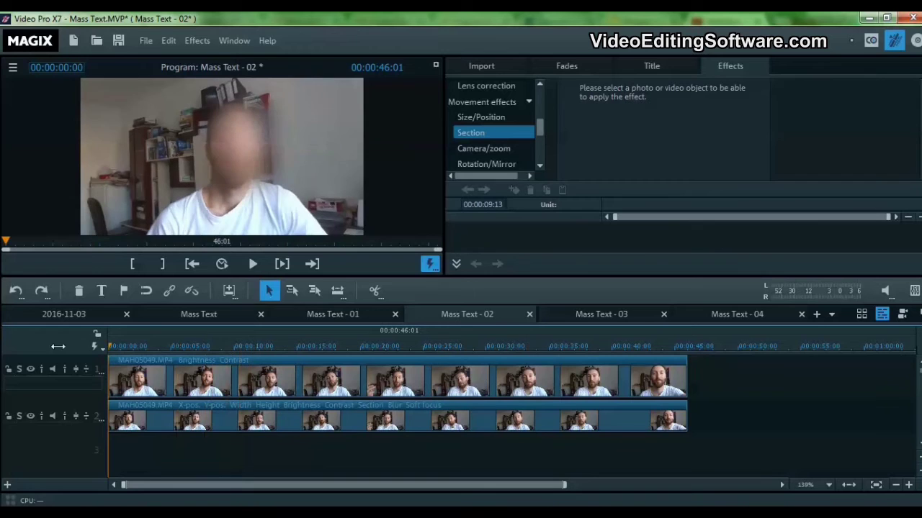
Move the track-2 clip's Size/Position frame over the face (Left 539, Top 117) and select its Image size/position keyframe lane
{"action": "left_click", "coordinate": [181, 423]}
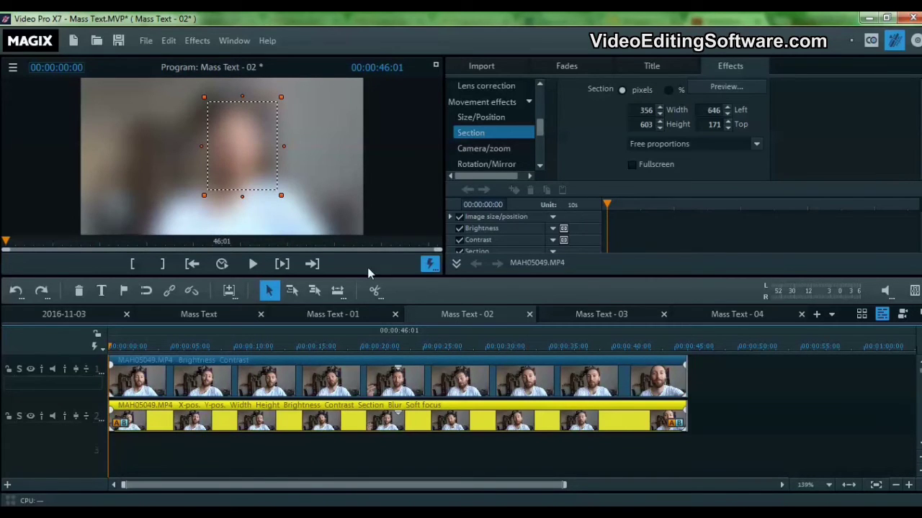
{"action": "left_click", "coordinate": [504, 119]}
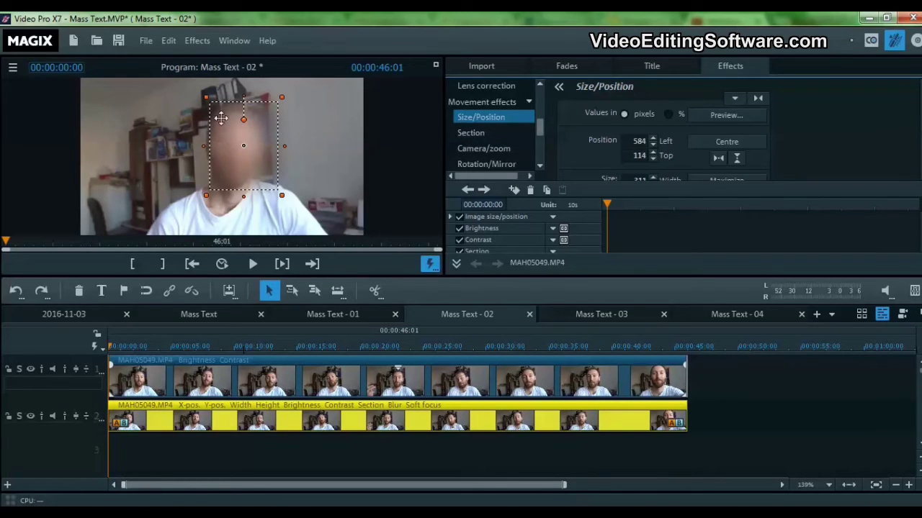
{"action": "left_click_drag", "start_coordinate": [255, 133], "coordinate": [242, 134]}
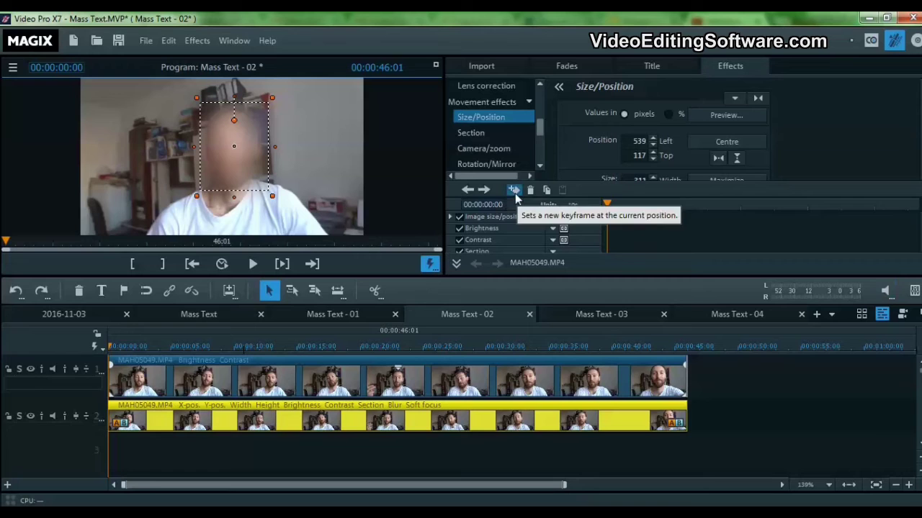
{"action": "scroll", "coordinate": [515, 193], "scroll_direction": "down", "scroll_amount": 1}
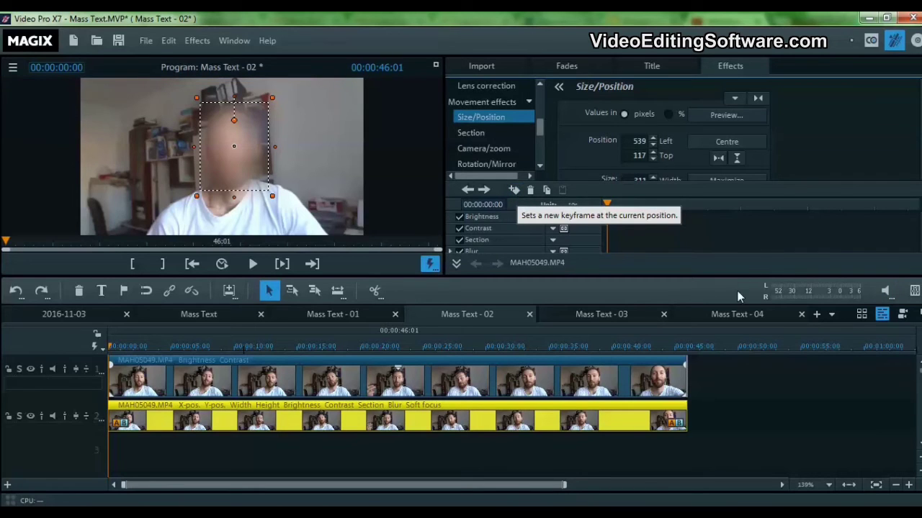
{"action": "scroll", "coordinate": [524, 231], "scroll_direction": "down", "scroll_amount": 2}
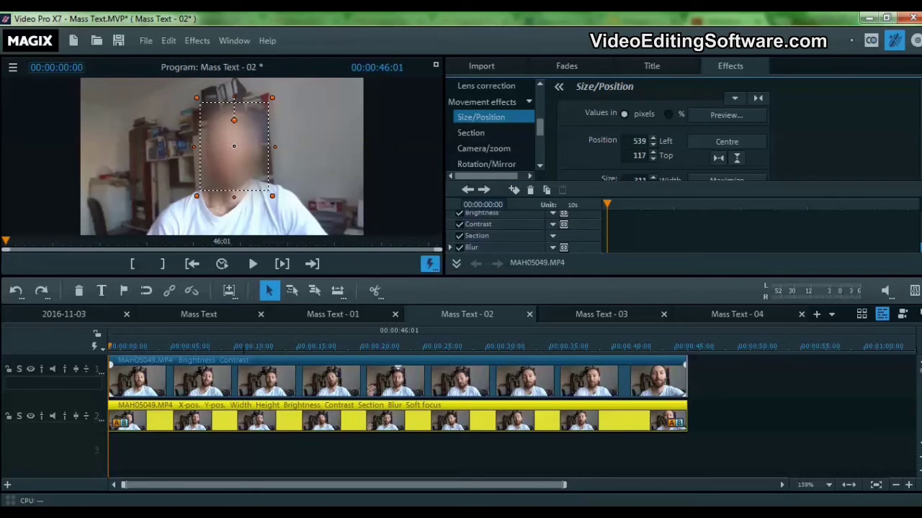
{"action": "scroll", "coordinate": [504, 230], "scroll_direction": "down", "scroll_amount": 3}
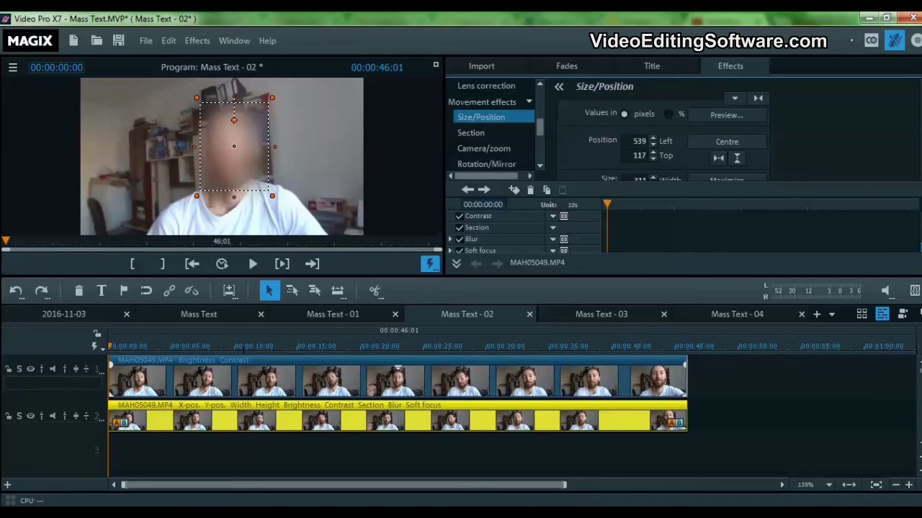
{"action": "left_click", "coordinate": [496, 236]}
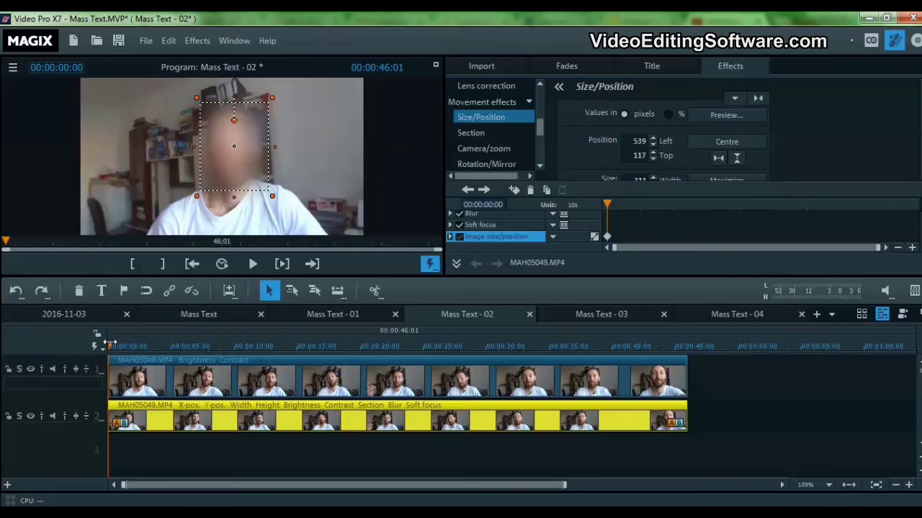
At about 2 seconds, enlarge the blur box to cover the head, creating a keyframe
{"action": "left_click", "coordinate": [137, 339]}
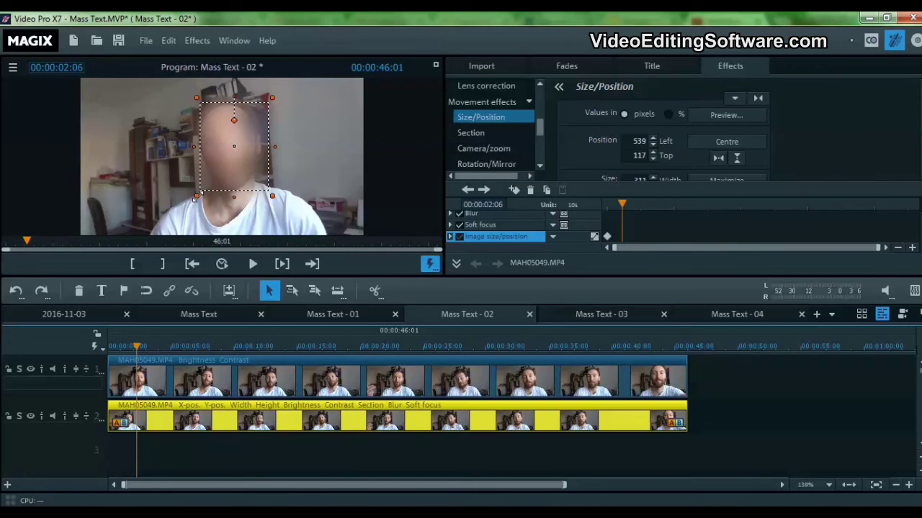
{"action": "left_click_drag", "start_coordinate": [195, 197], "coordinate": [144, 215]}
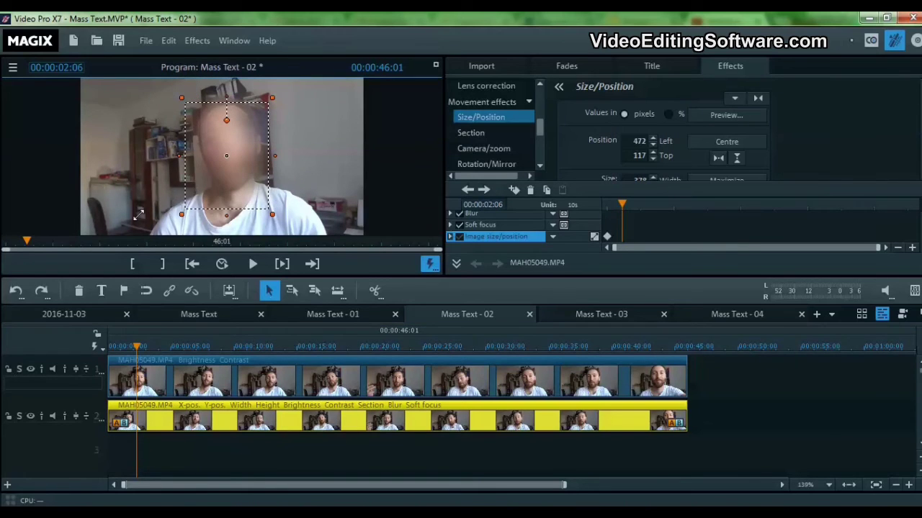
{"action": "left_click_drag", "start_coordinate": [178, 94], "coordinate": [173, 87]}
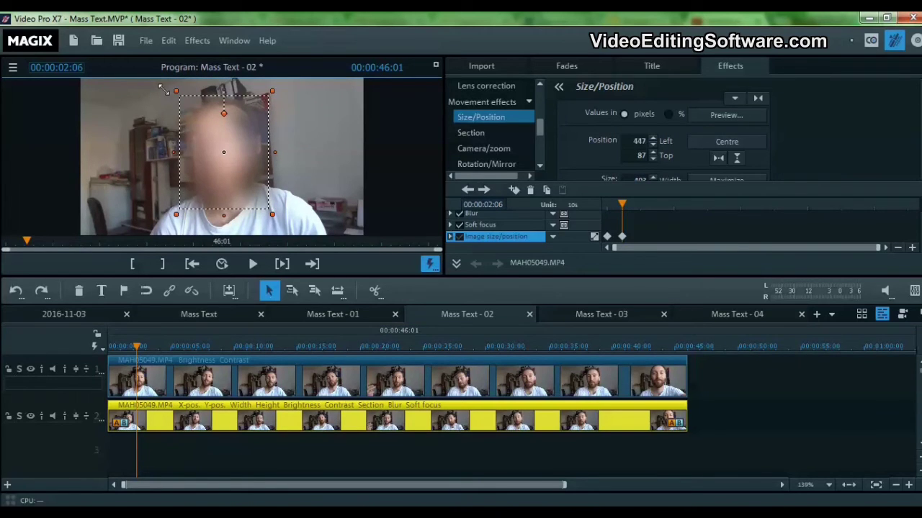
{"action": "left_click_drag", "start_coordinate": [272, 91], "coordinate": [275, 88]}
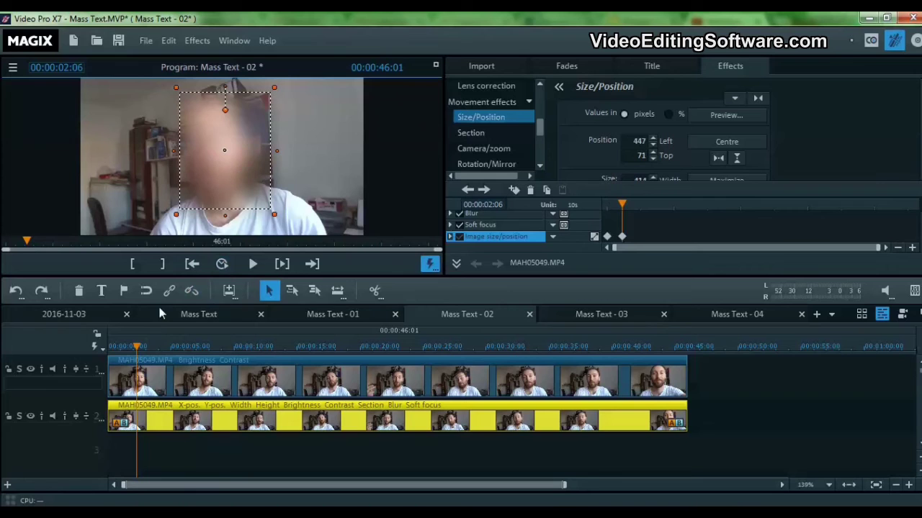
{"action": "left_click_drag", "start_coordinate": [138, 345], "coordinate": [147, 344]}
Add keyframes at about 5, 13 and 16 seconds moving the blur box with the head, ending at Left 478, Top 34
{"action": "left_click", "coordinate": [171, 338]}
{"action": "left_click_drag", "start_coordinate": [229, 165], "coordinate": [247, 153]}
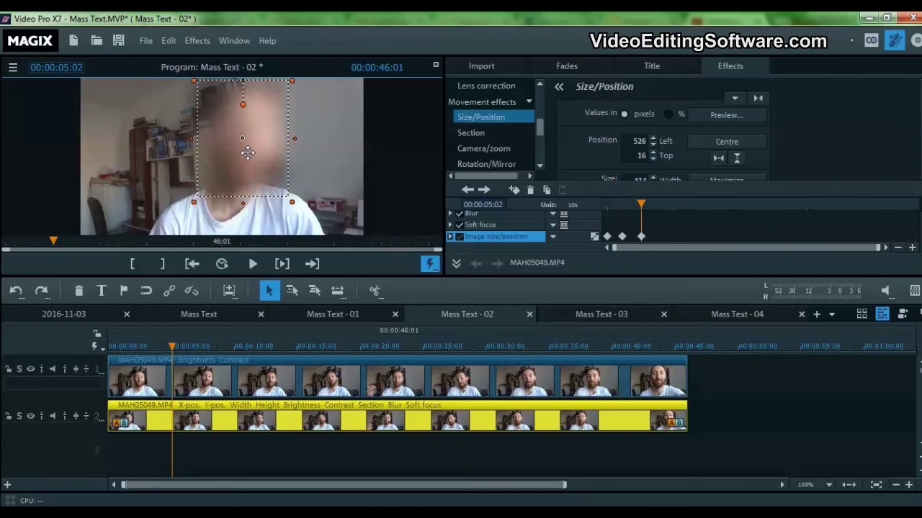
{"action": "left_click_drag", "start_coordinate": [172, 349], "coordinate": [282, 346]}
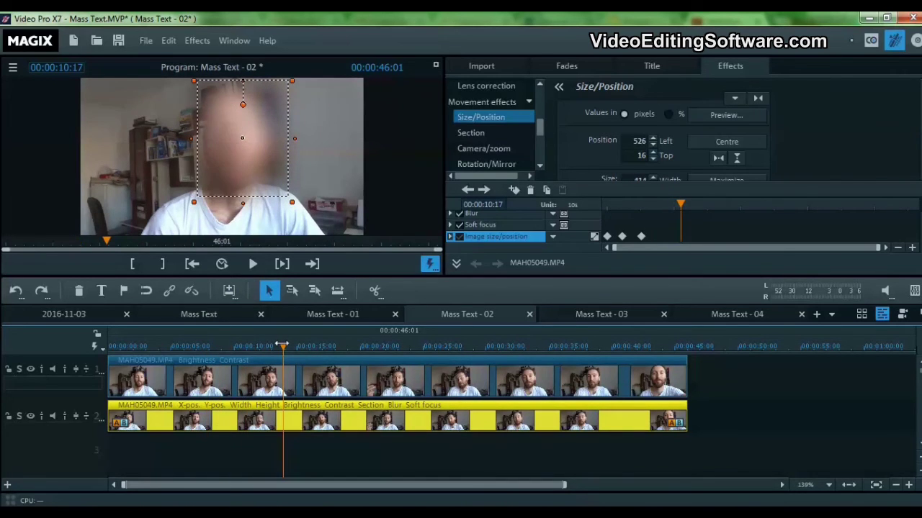
{"action": "left_click_drag", "start_coordinate": [235, 165], "coordinate": [213, 173]}
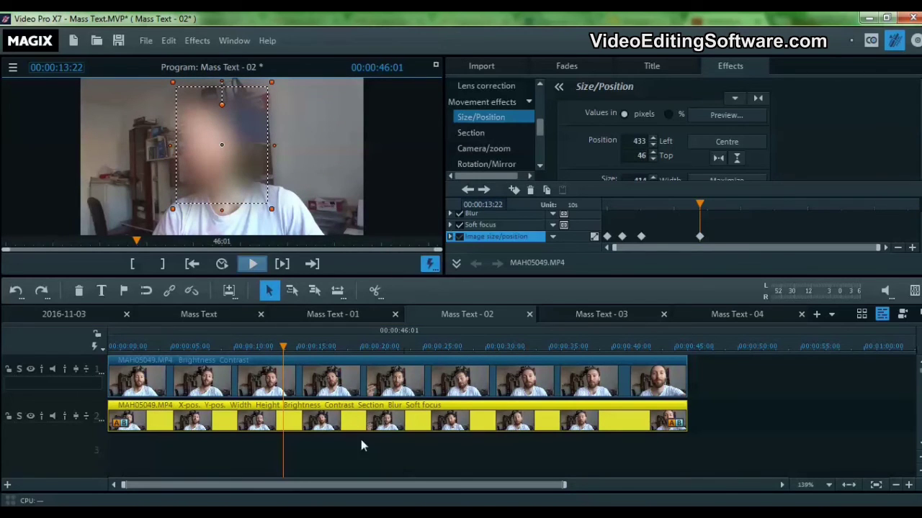
{"action": "left_click_drag", "start_coordinate": [295, 347], "coordinate": [319, 347]}
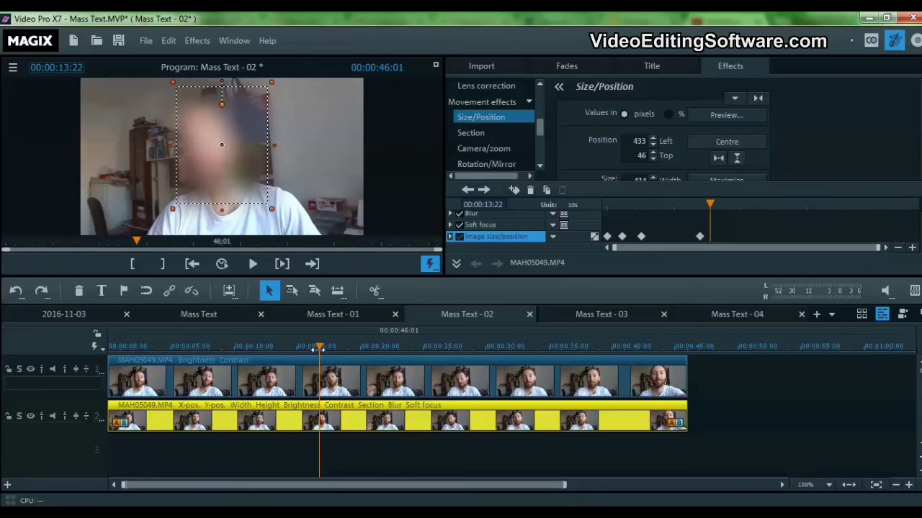
{"action": "left_click_drag", "start_coordinate": [229, 143], "coordinate": [246, 147]}
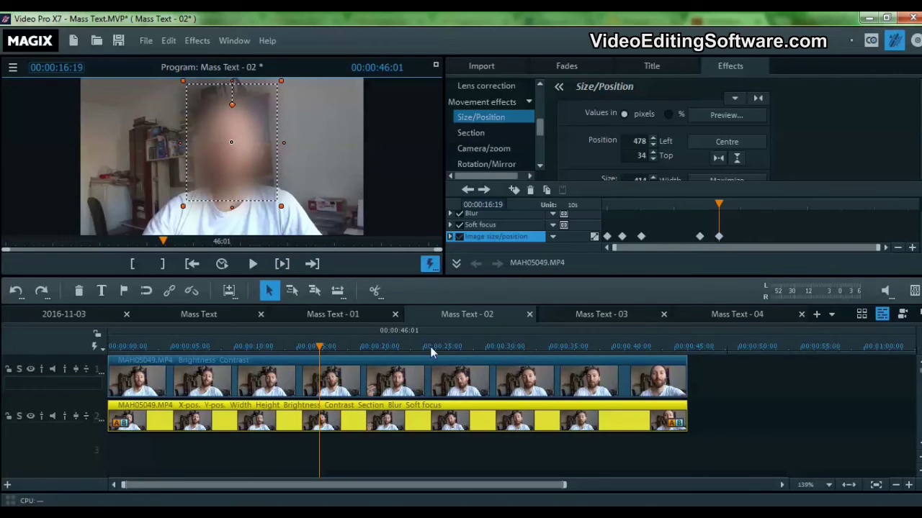
{"action": "left_click", "coordinate": [192, 268]}
{"action": "left_click", "coordinate": [191, 272]}
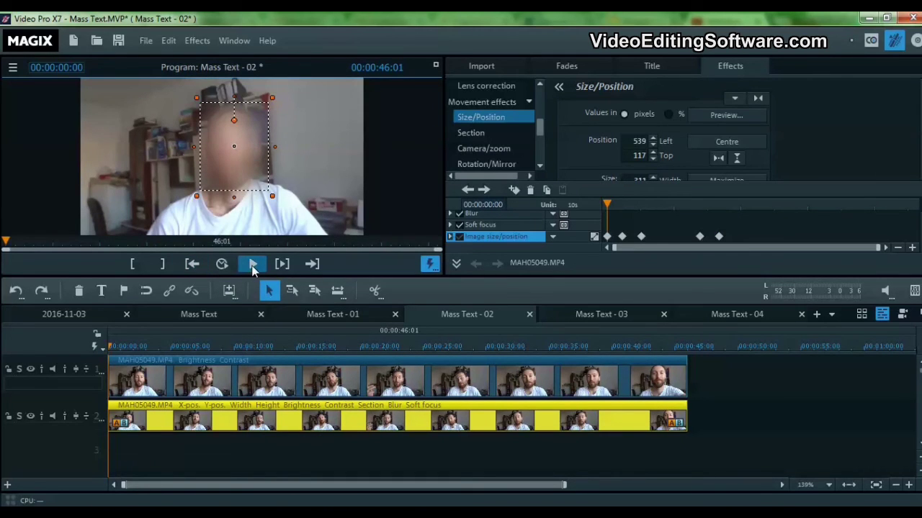
Enlarge the first keyframe's blur box, move it to Left 518, Top 81, and start playback
{"action": "left_click", "coordinate": [608, 239]}
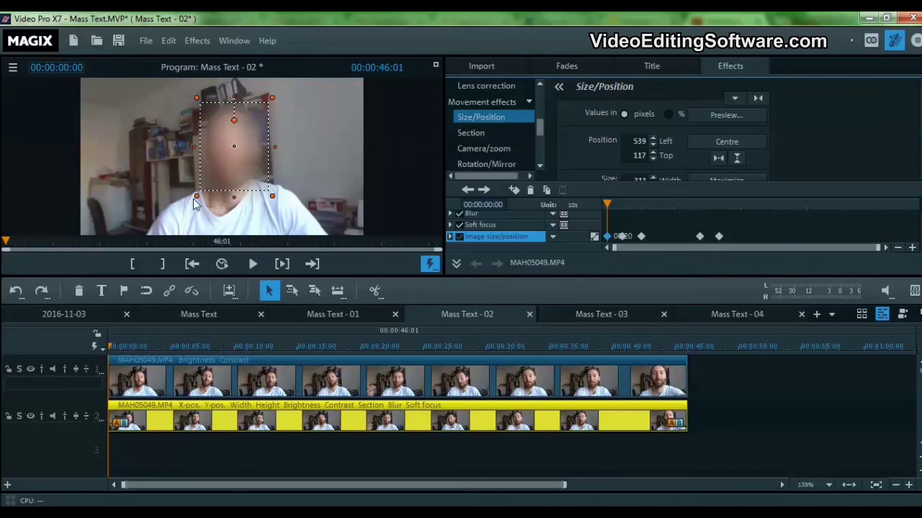
{"action": "left_click_drag", "start_coordinate": [196, 195], "coordinate": [183, 212]}
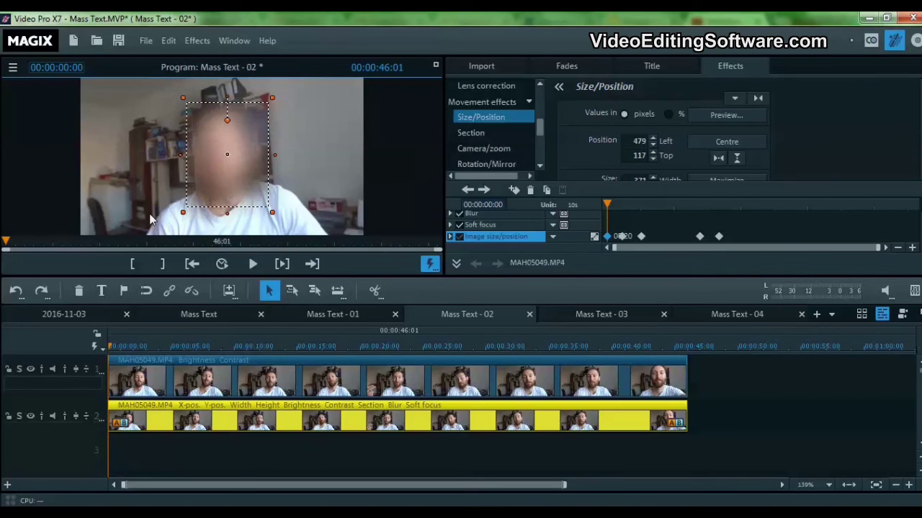
{"action": "left_click_drag", "start_coordinate": [223, 170], "coordinate": [232, 163]}
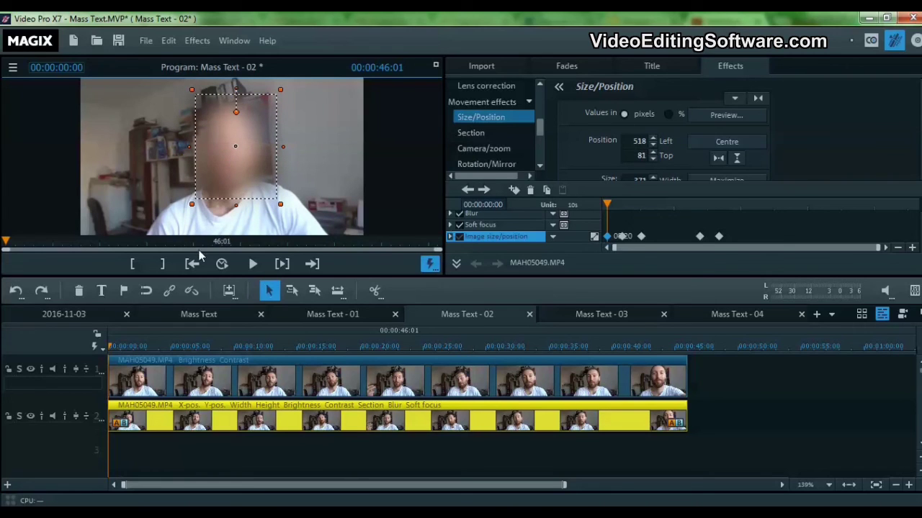
{"action": "left_click", "coordinate": [254, 266]}
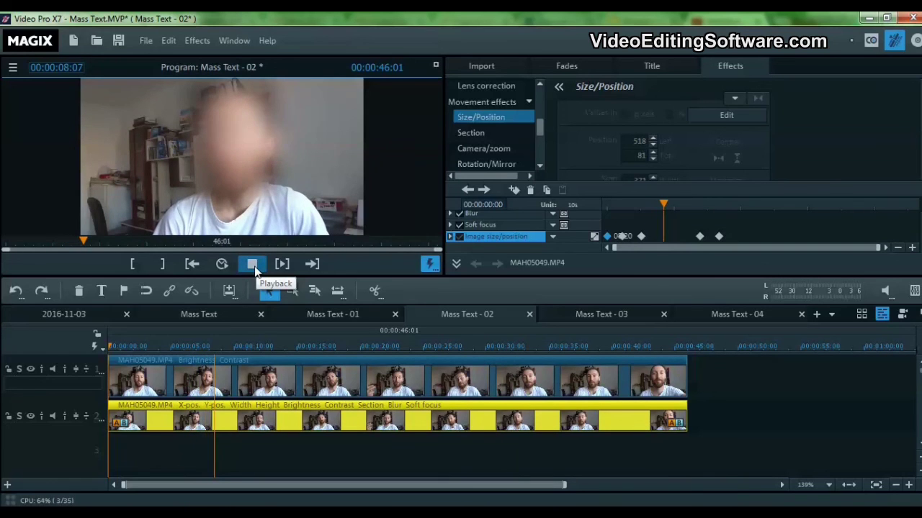
Stop playback at 00:00:09:01 with the blur patch at Left 484, Top 29
{"action": "left_click", "coordinate": [254, 268]}
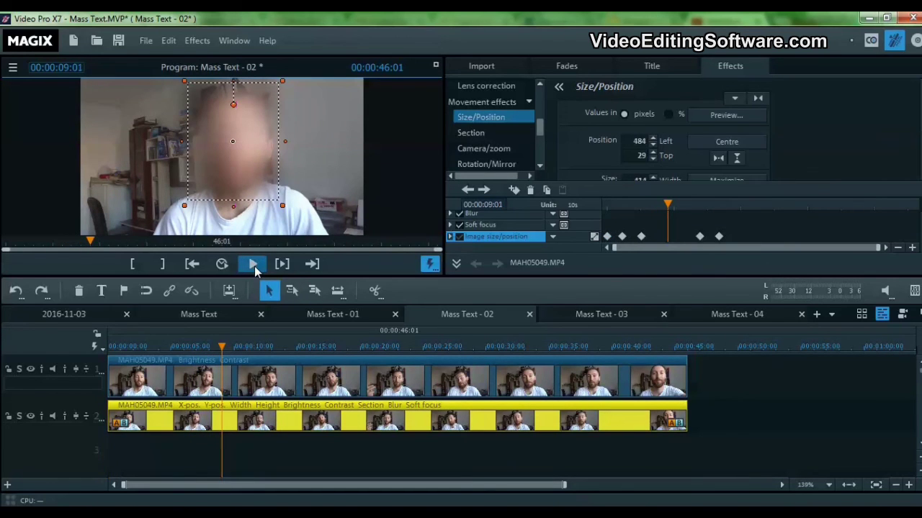